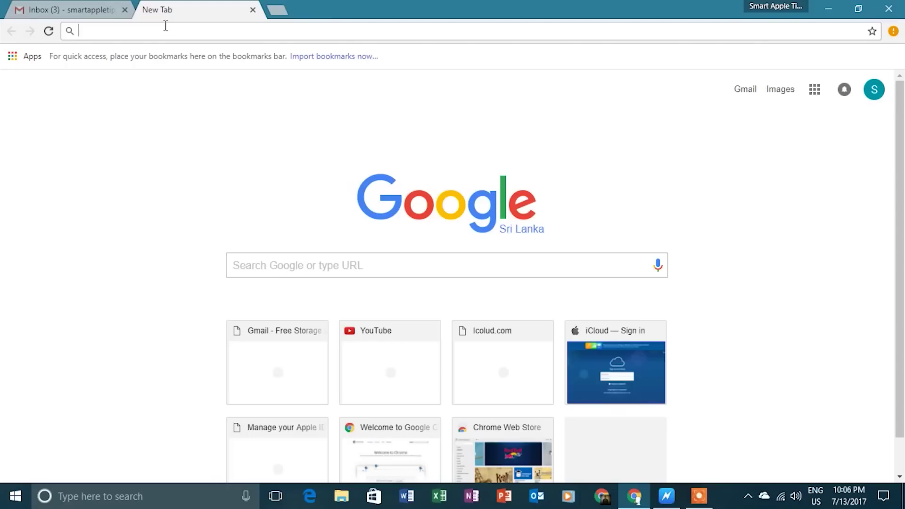
Load appleid.apple.com in a new Chrome tab from the address-bar autocomplete
text(appleid.apple.com)
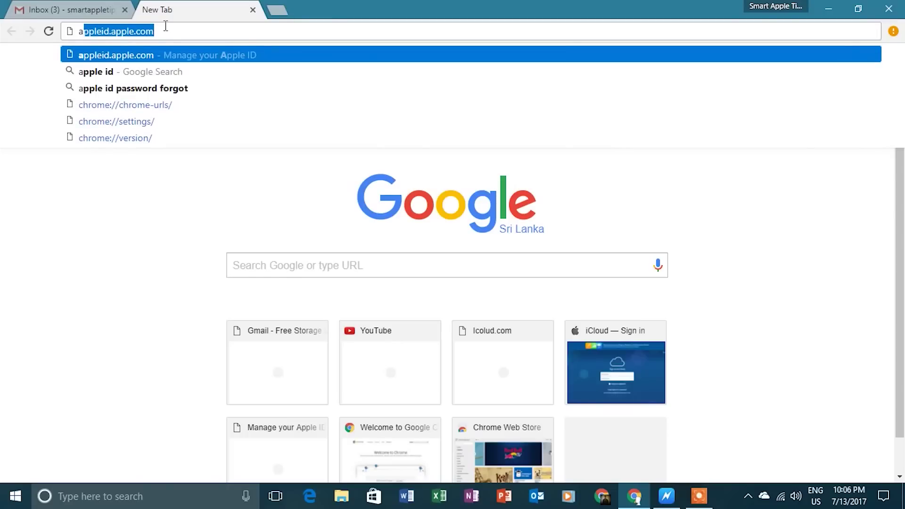
key(End)
key(Return)
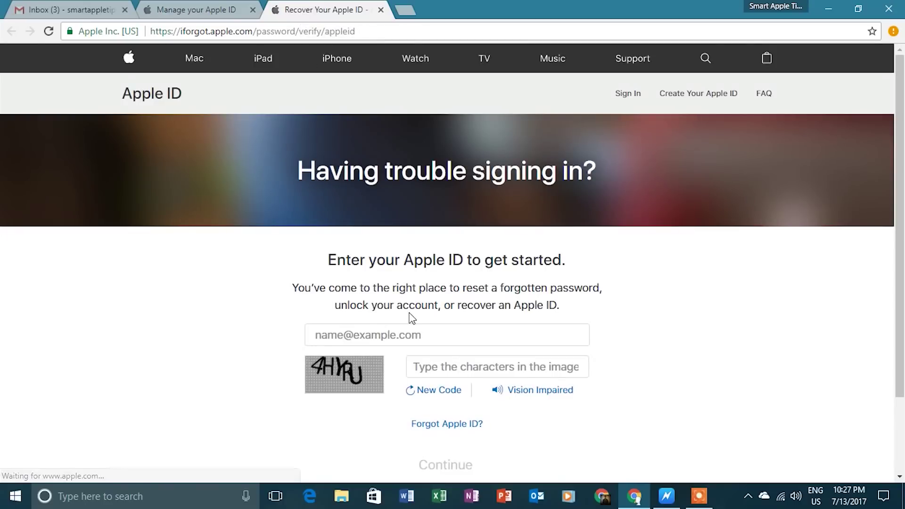
Open the Find Apple ID form and enter the first and last name
right_click(454, 433)
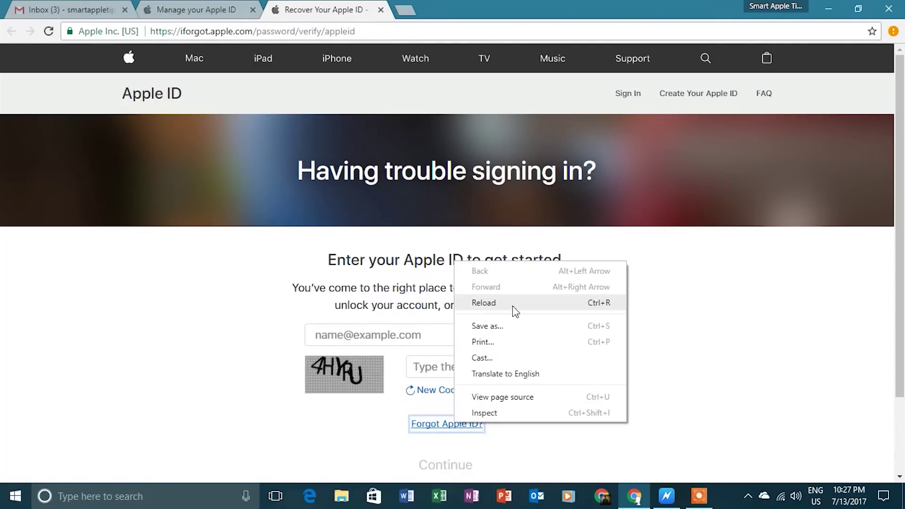
click(424, 430)
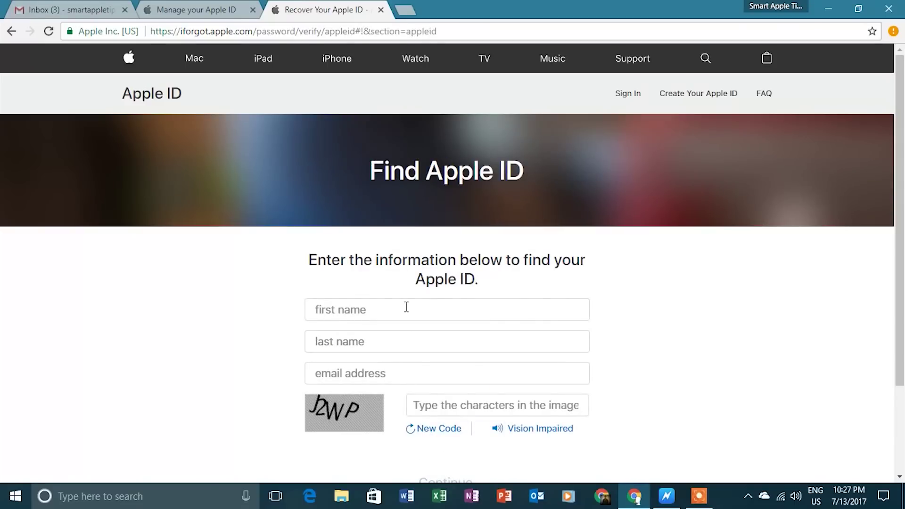
click(430, 312)
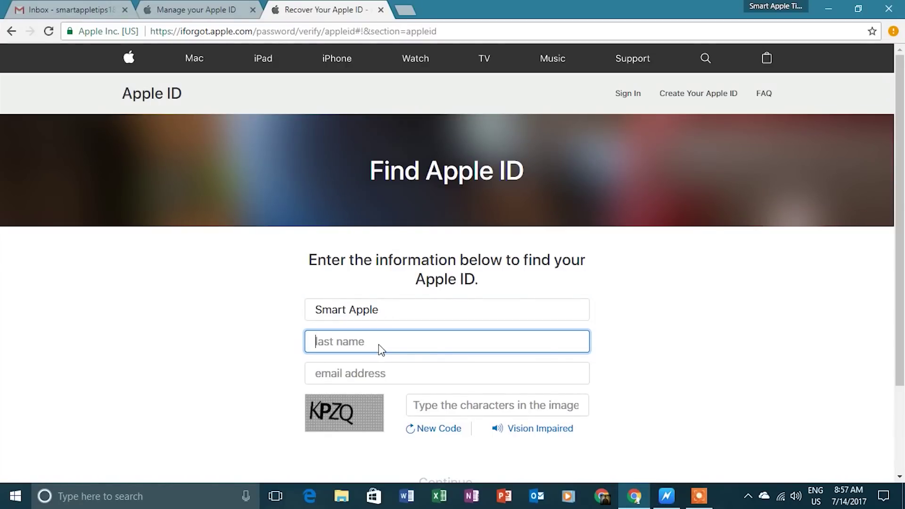
text(S)
key(BackSpace)
text(Tips)
Fill in the e-mail address and the image captcha characters, then submit the form
click(380, 373)
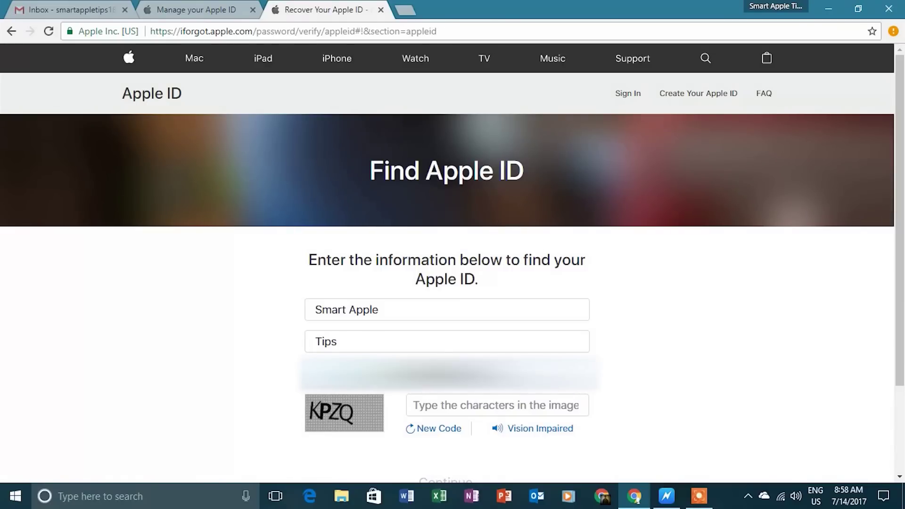
click(432, 401)
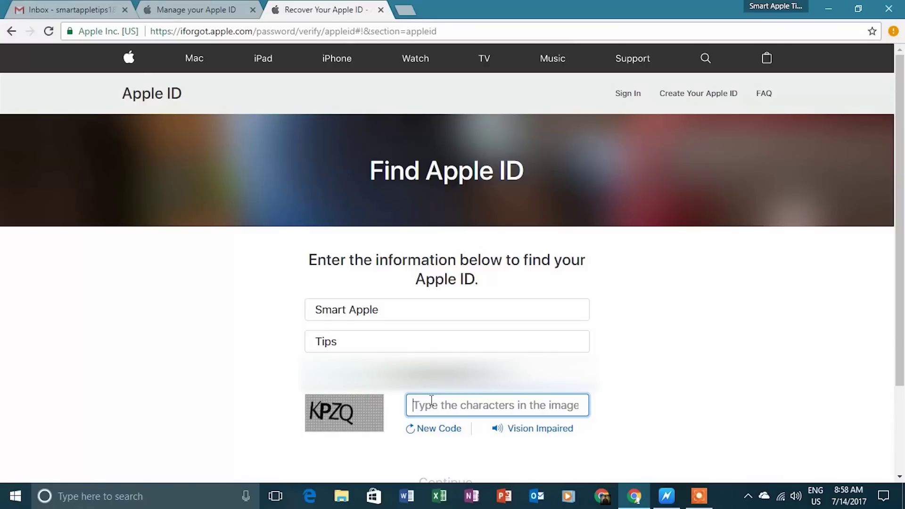
text(K)
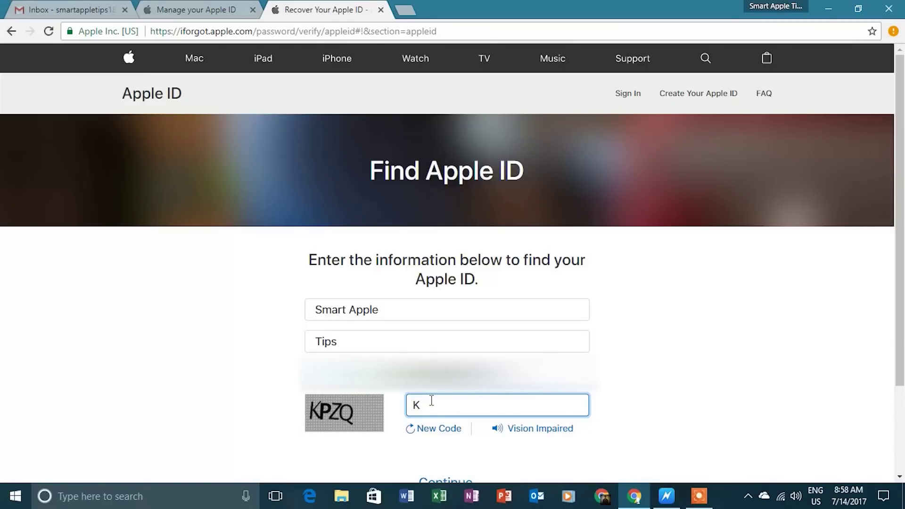
text(PZQ)
scroll(600, 335, down, 3)
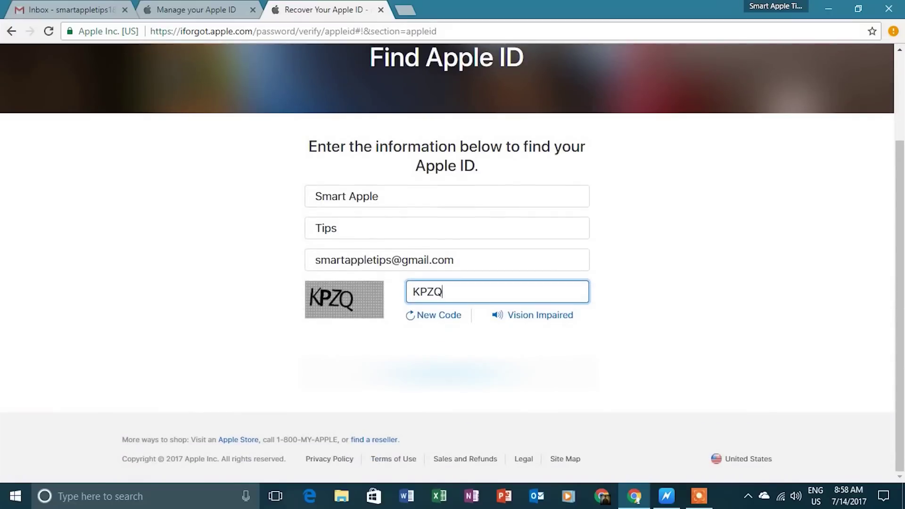
key(Return)
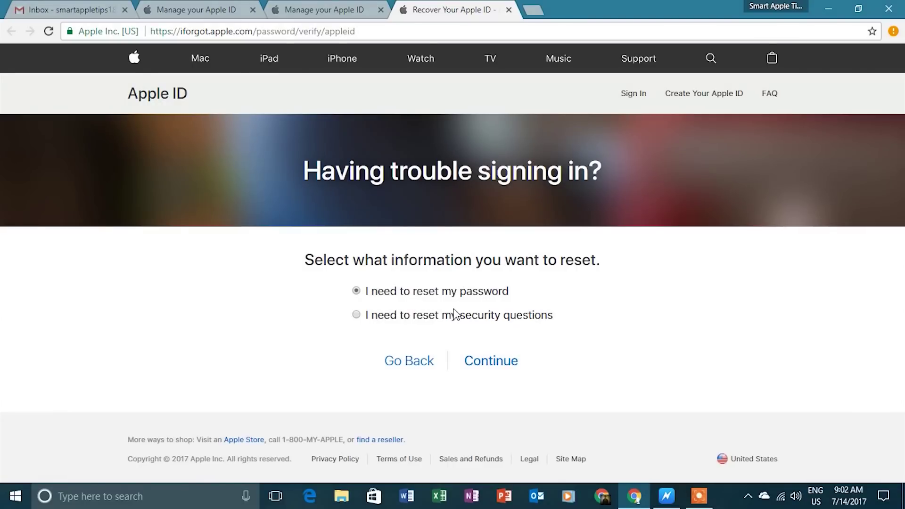
Choose to reset the password by answering security questions
click(356, 315)
click(486, 362)
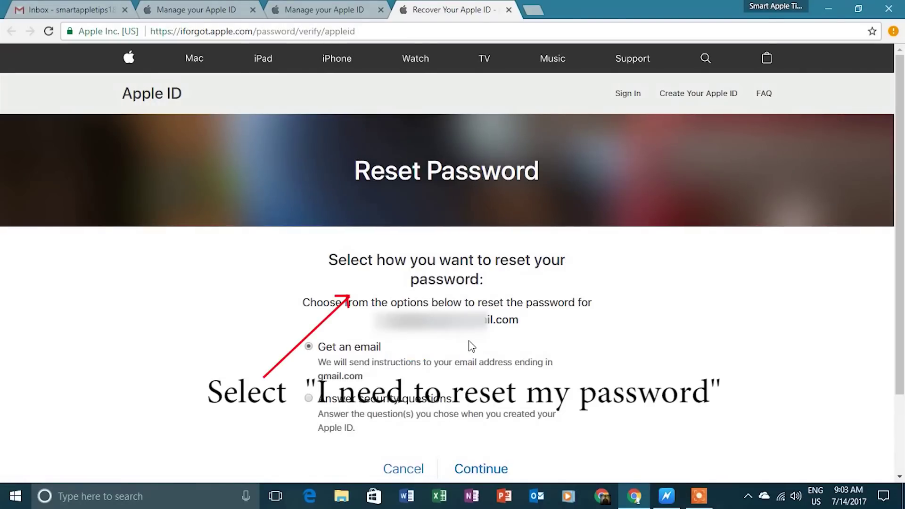
scroll(470, 347, down, 2)
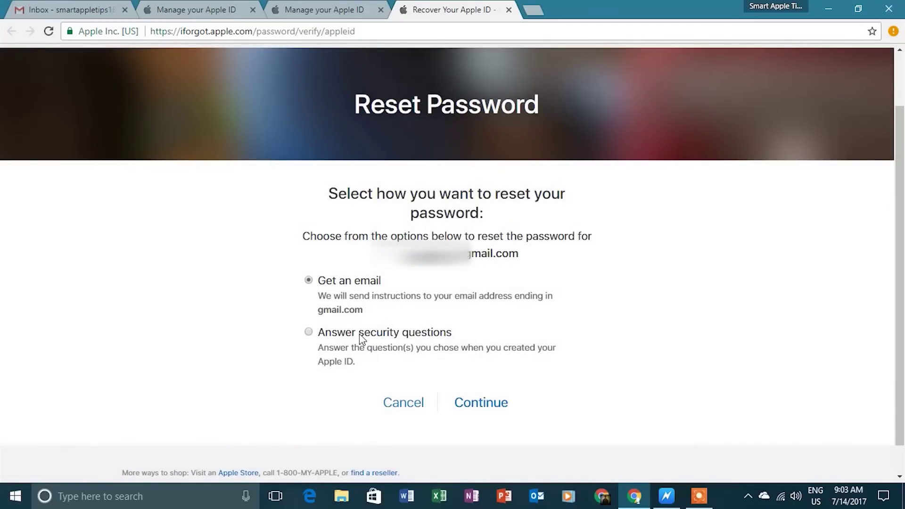
click(308, 332)
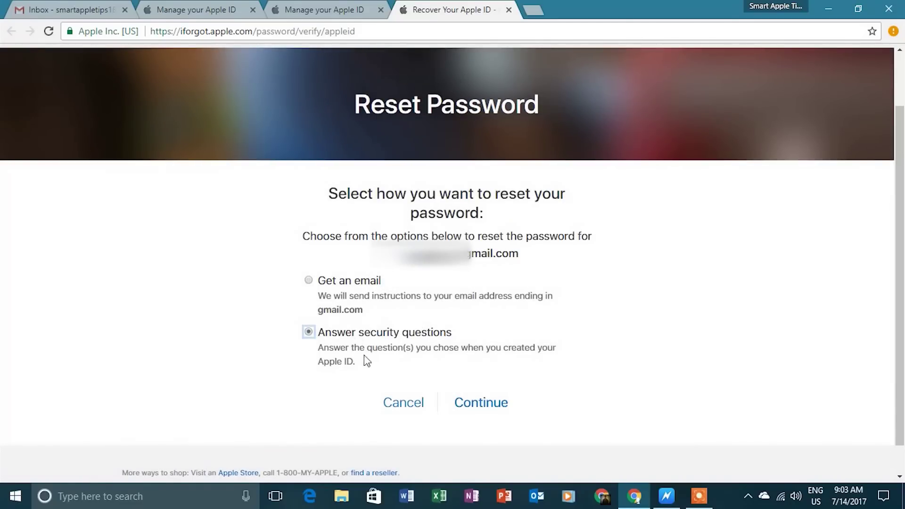
click(500, 402)
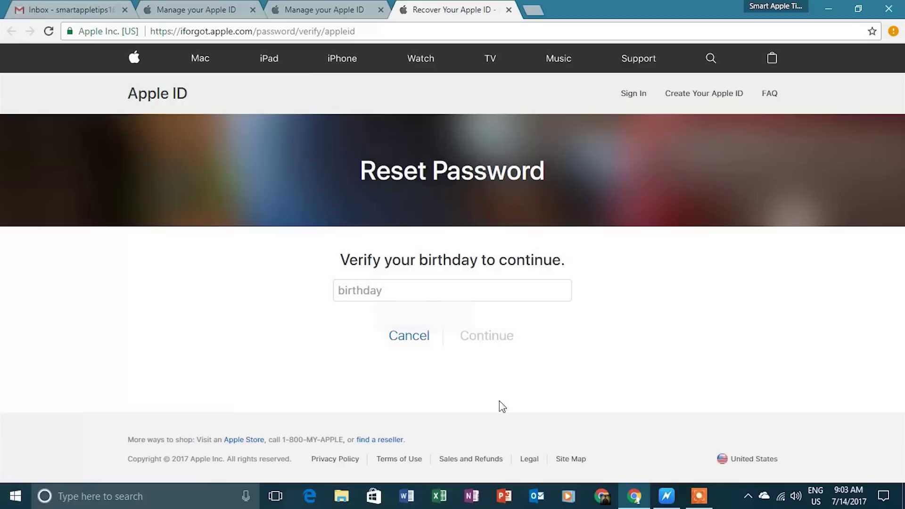
Enter the account holder's birthday and submit it for verification
click(441, 286)
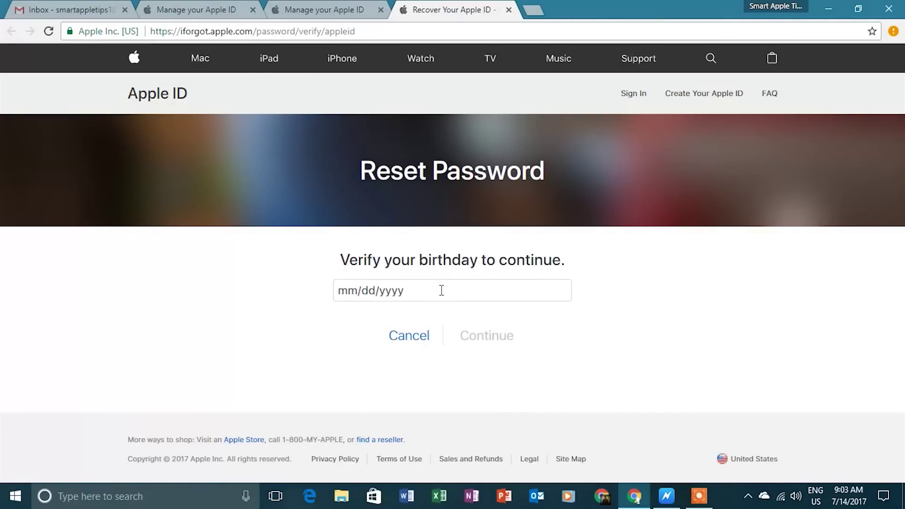
click(352, 292)
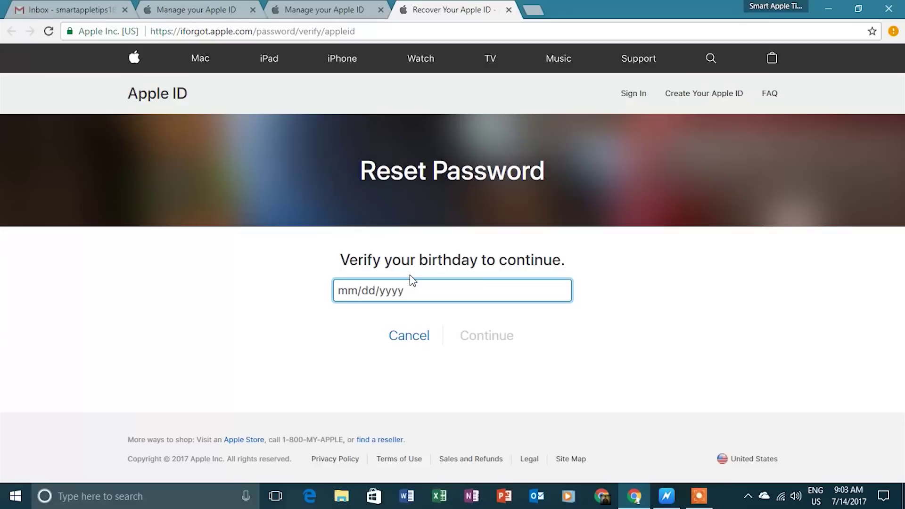
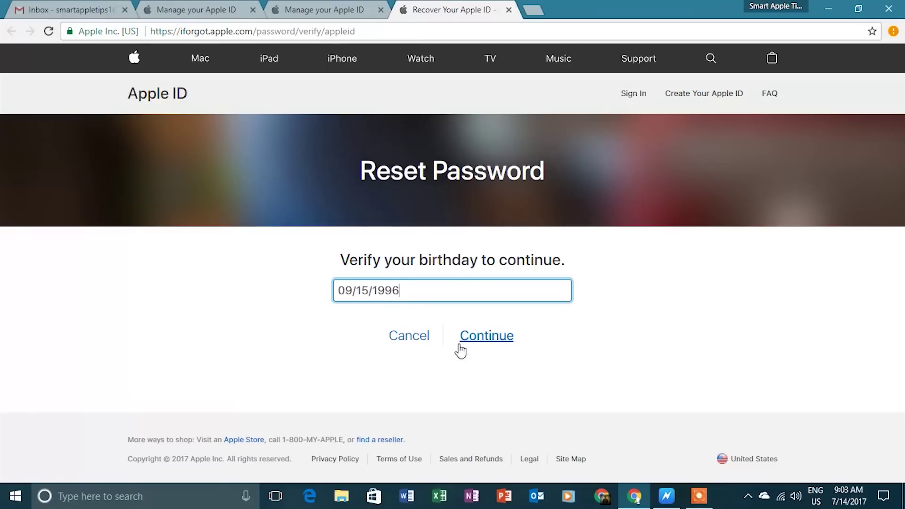
click(467, 343)
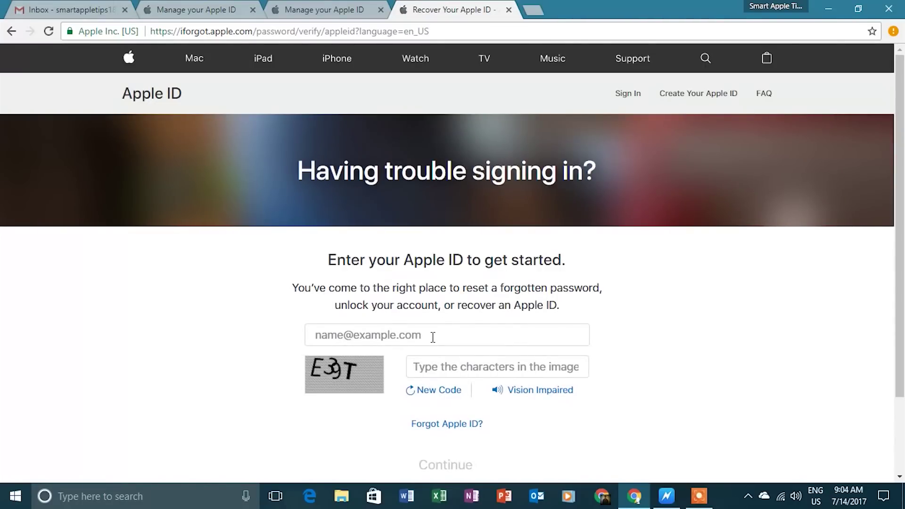
Paste the Apple ID e-mail, enter the captcha characters, and continue
click(433, 337)
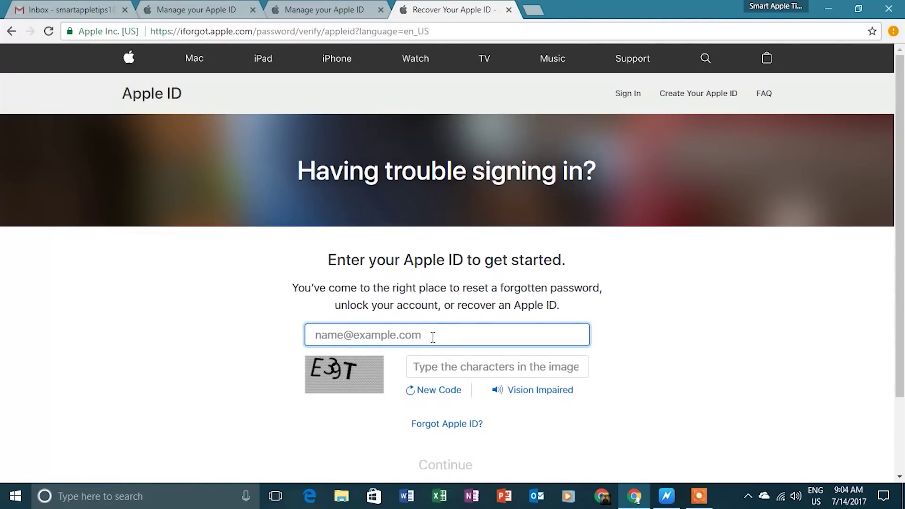
key(ctrl+v)
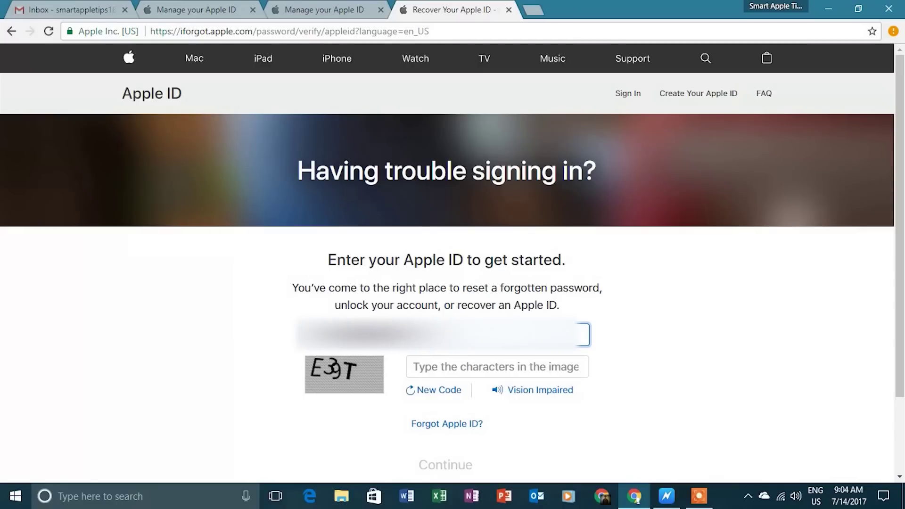
click(457, 365)
text(E)
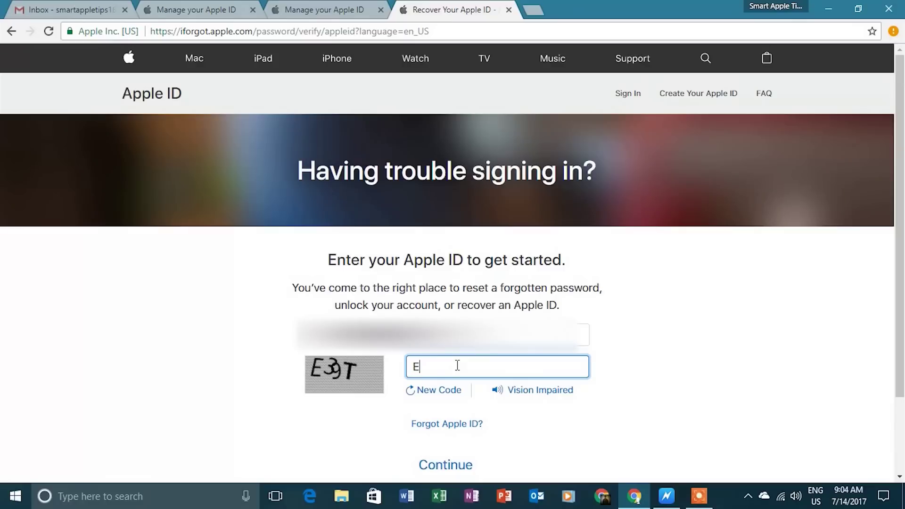
text(39T)
click(463, 468)
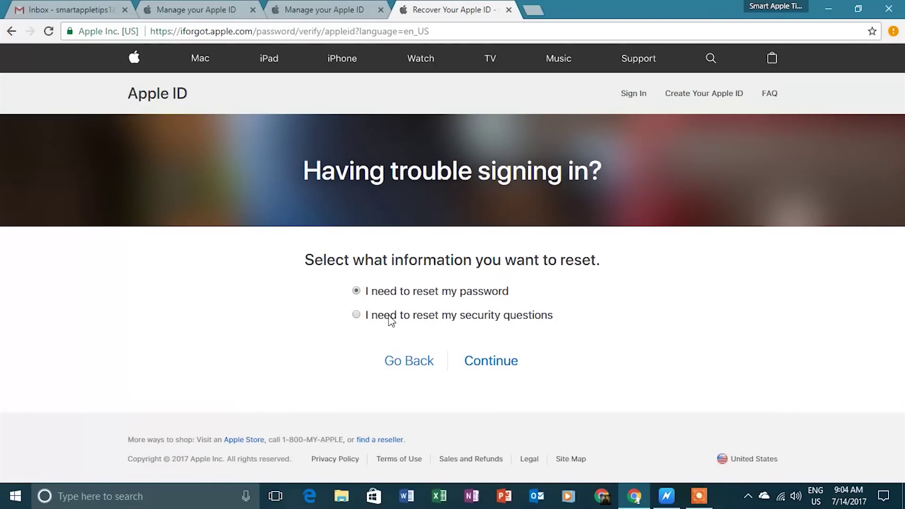
Choose password reset and have the reset instructions sent by email
click(502, 367)
scroll(498, 363, down, 2)
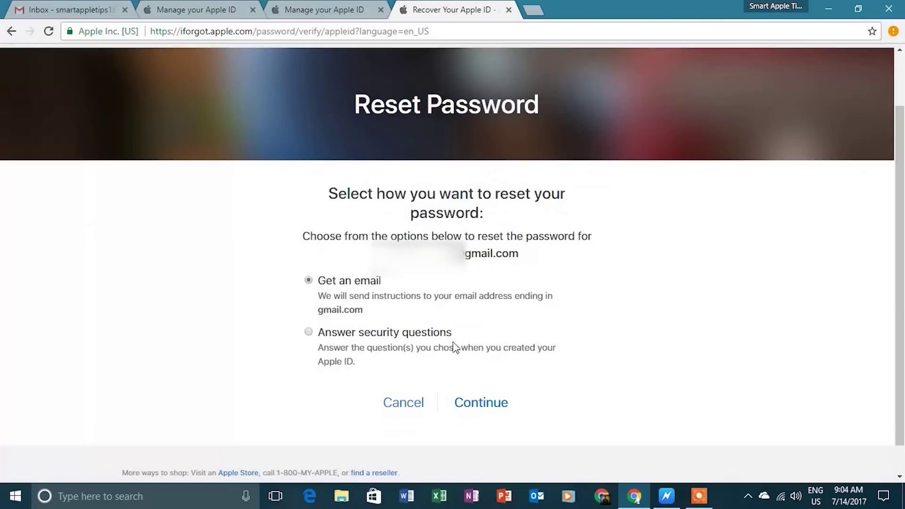
click(496, 404)
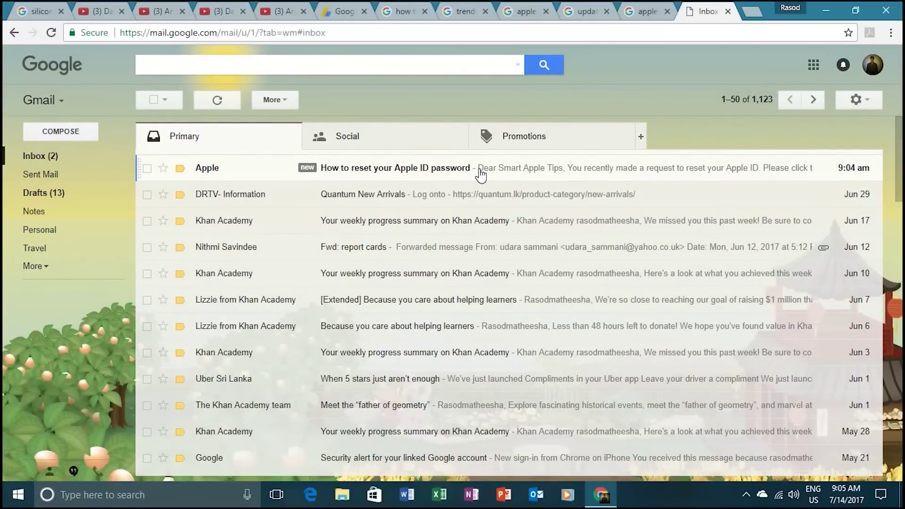
Open Apple's 'How to reset your Apple ID password' email in Gmail
click(479, 173)
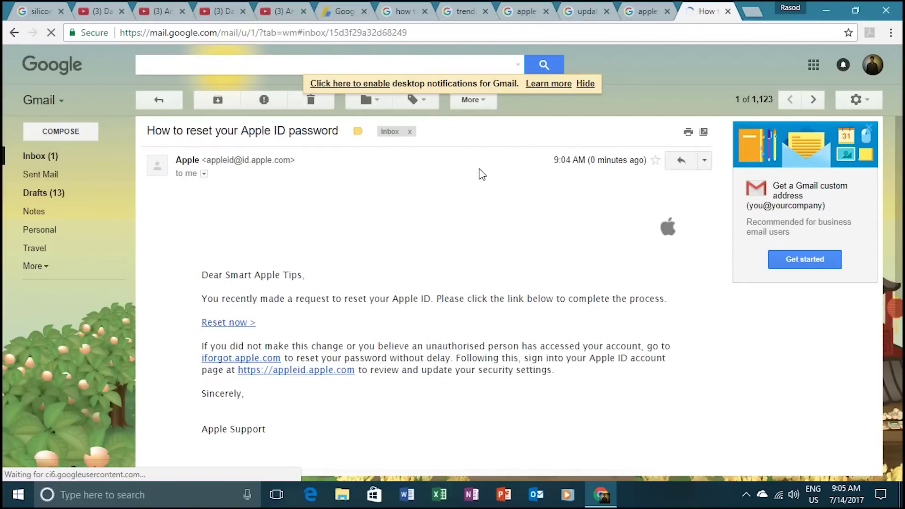
scroll(482, 174, down, 1)
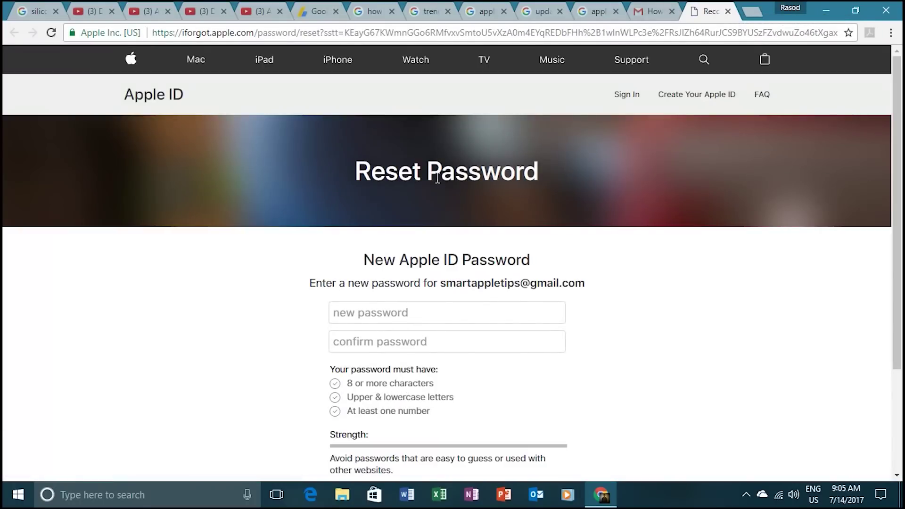
Type the new password, retype it in the confirm field, and submit the reset
scroll(437, 179, down, 3)
click(438, 178)
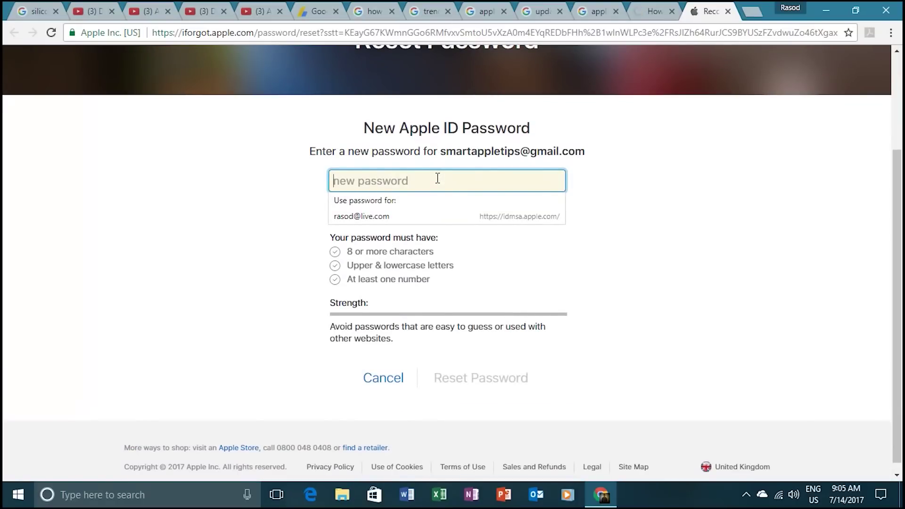
text(a)
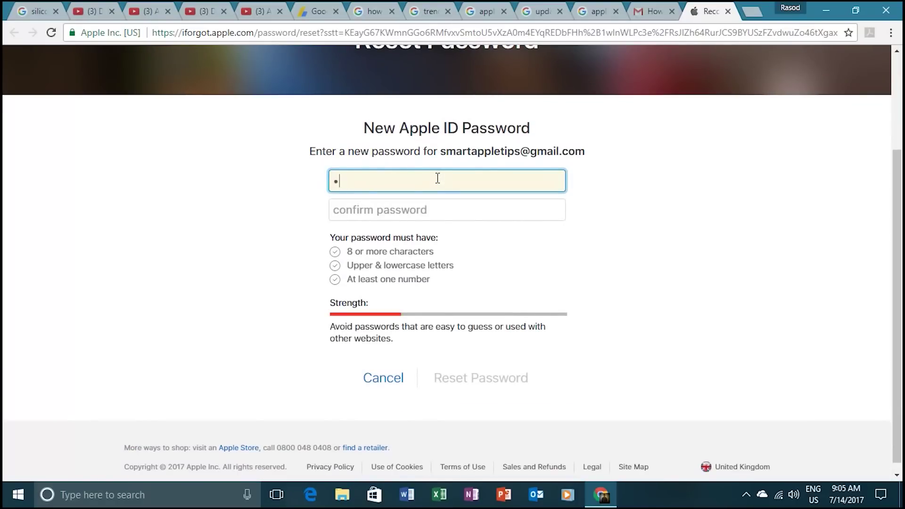
text(Appl3)
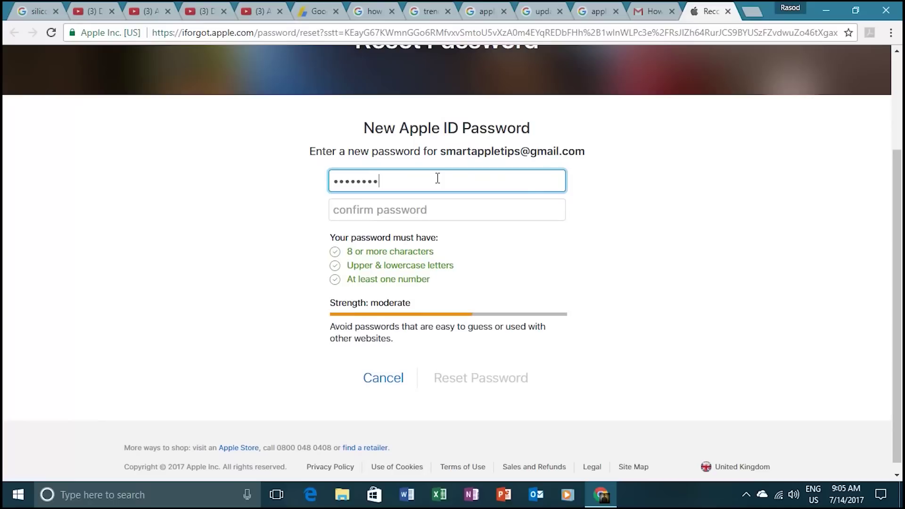
key(BackSpace)
key(BackSpace)
key(BackSpace)
key(BackSpace)
key(BackSpace)
key(BackSpace)
key(BackSpace)
key(BackSpace)
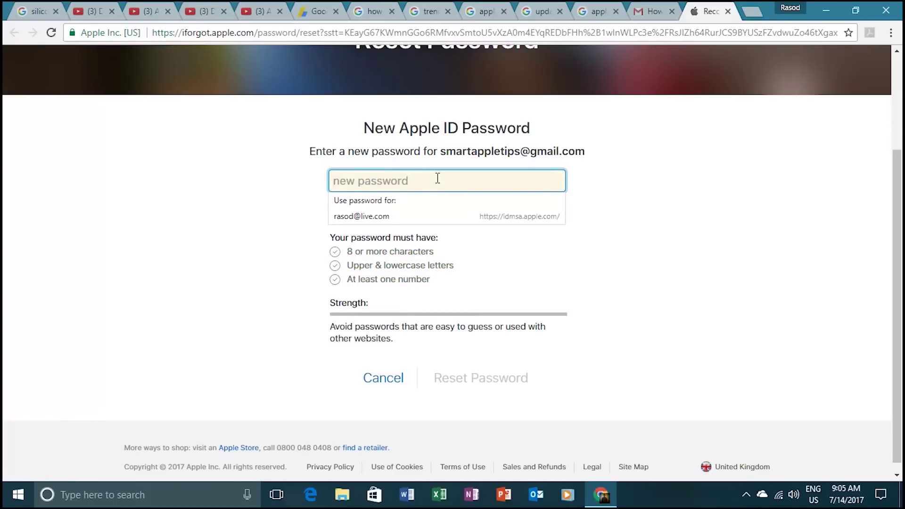
text(Apple)
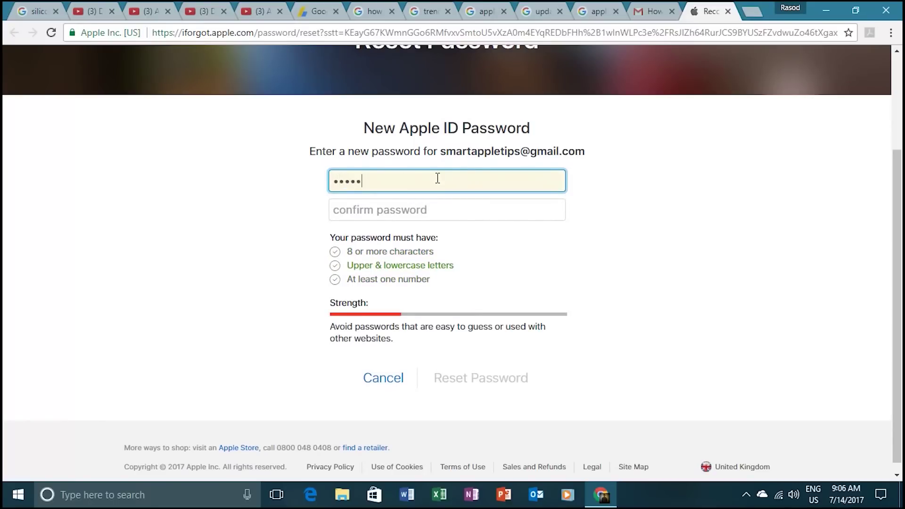
text(123)
click(439, 206)
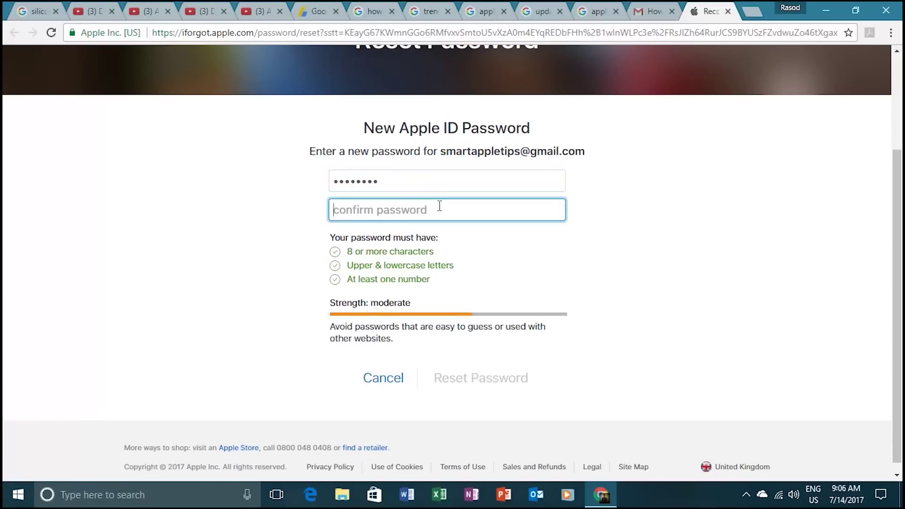
text(A)
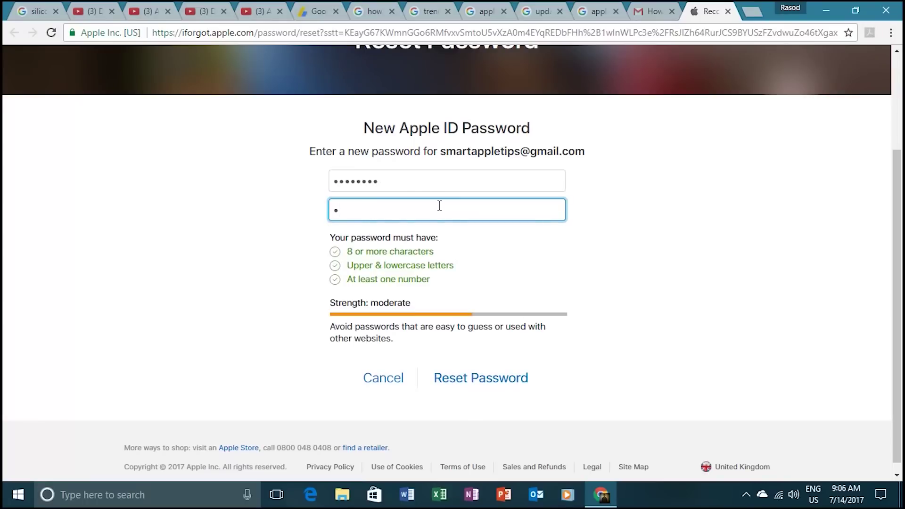
text(pple1)
click(510, 382)
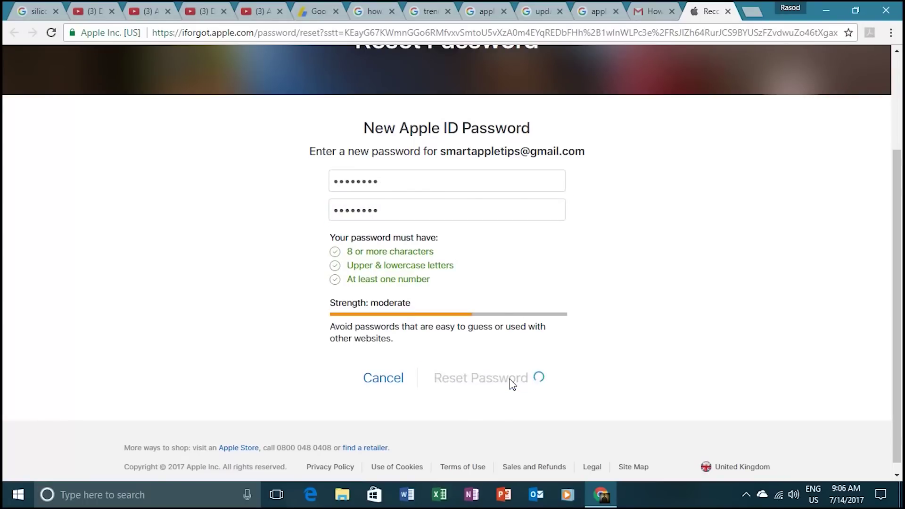